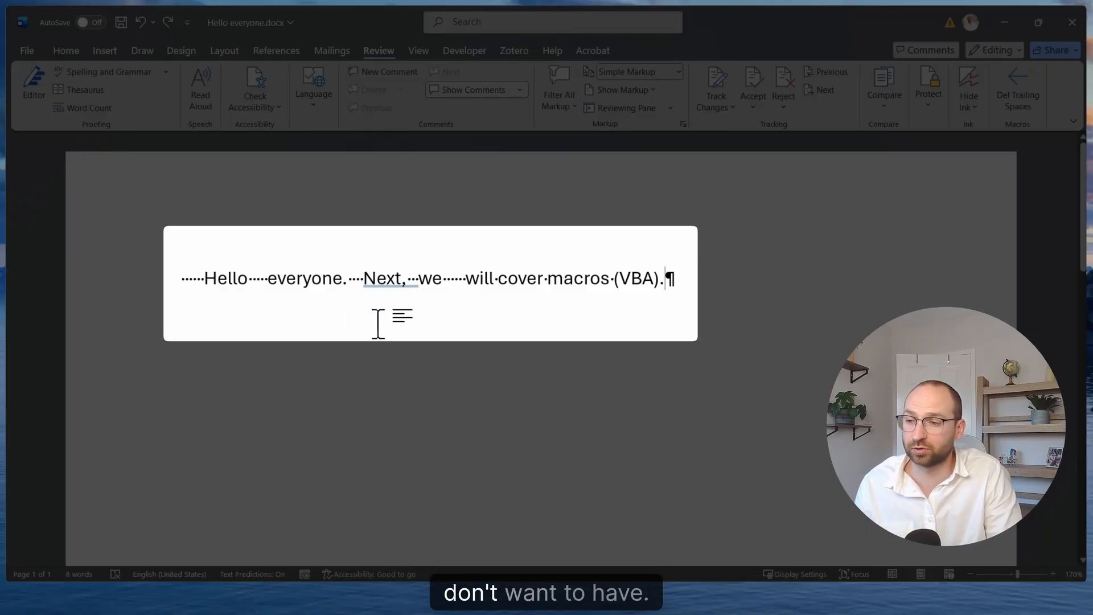
Delete the three extra spaces between "Hello" and "everyone", leaving a single space
left_click(265, 279)
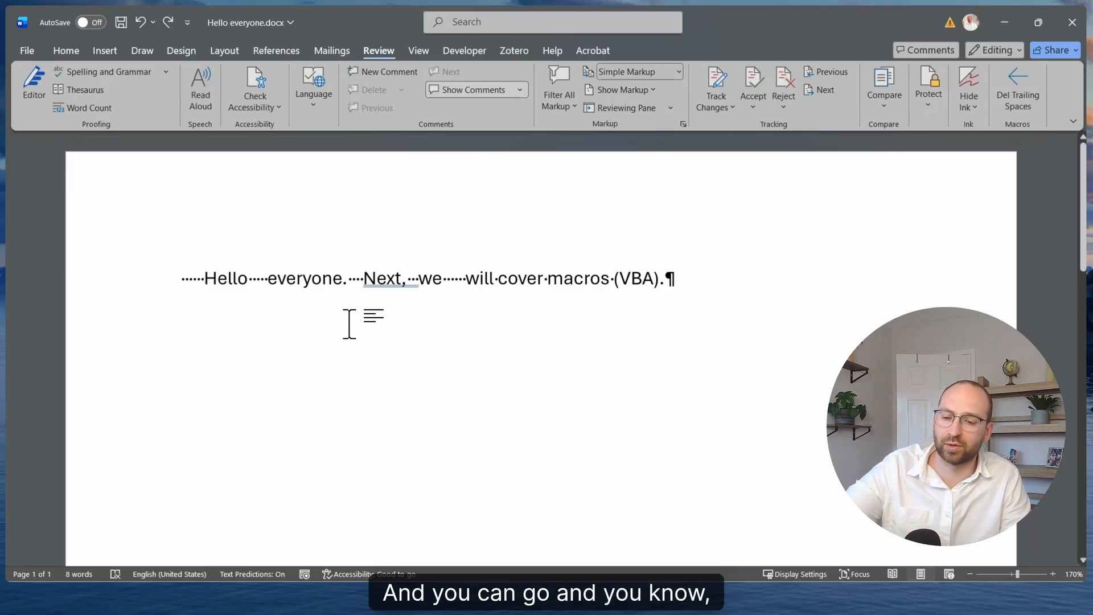
key("BackSpace")
key("BackSpace")
key("BackSpace")
key("BackSpace")
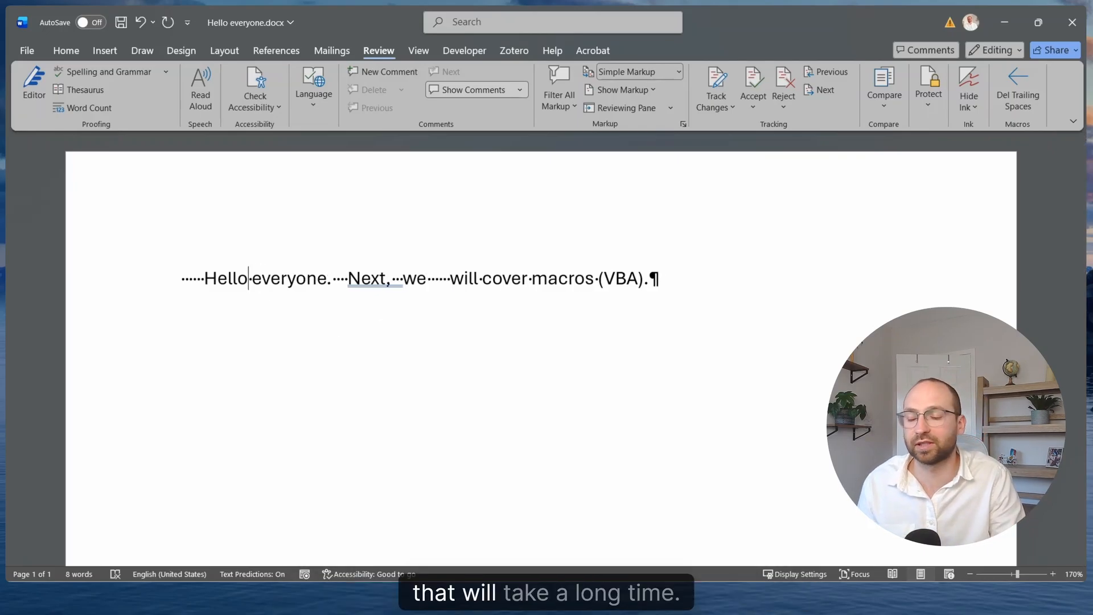
Run the Del Trailing Spaces macro on the document and check the sentence's spacing and leading indent
left_click_drag(184, 284, 191, 283)
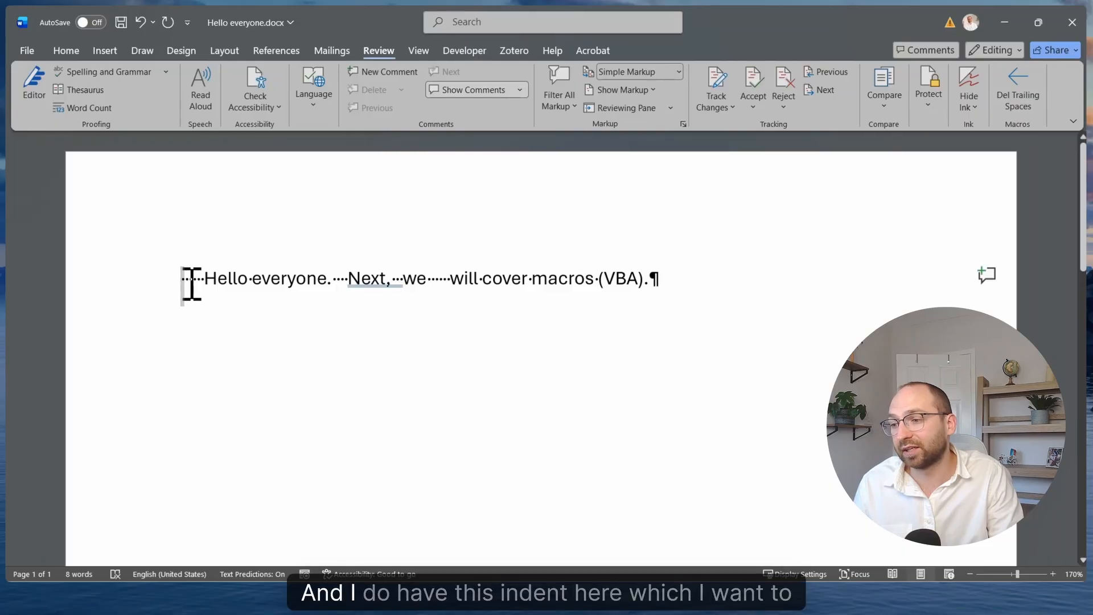
left_click(213, 312)
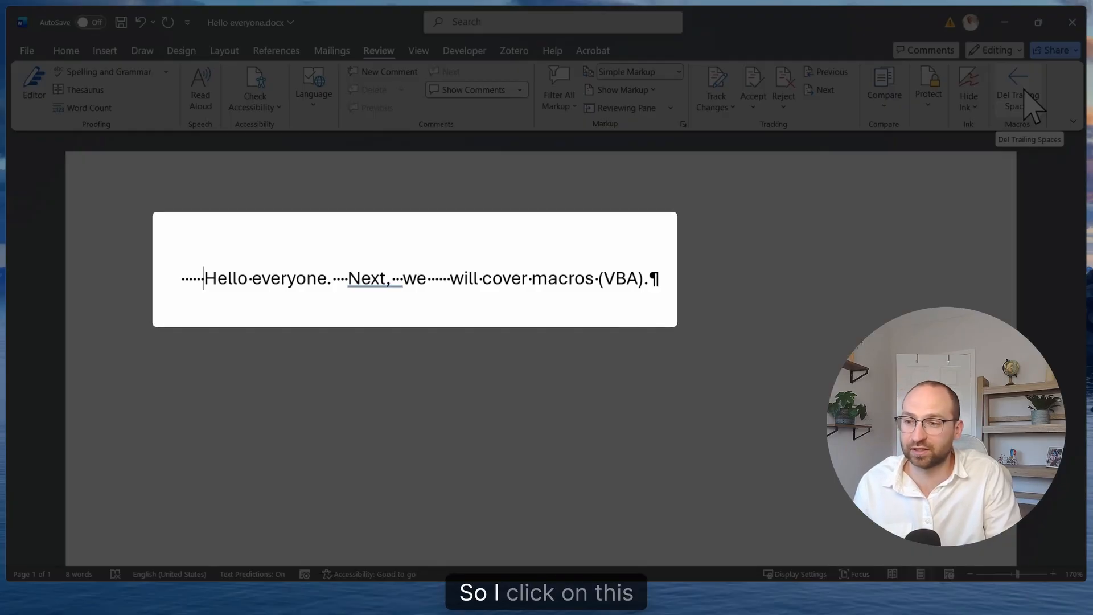
left_click(1032, 105)
left_click_drag(283, 279, 549, 276)
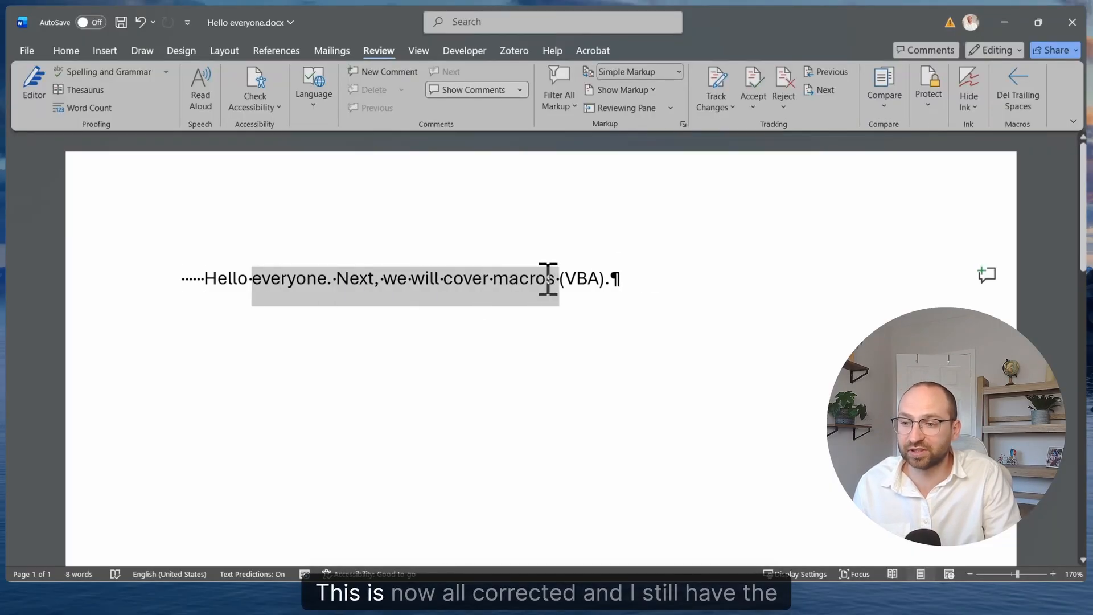
left_click(547, 278)
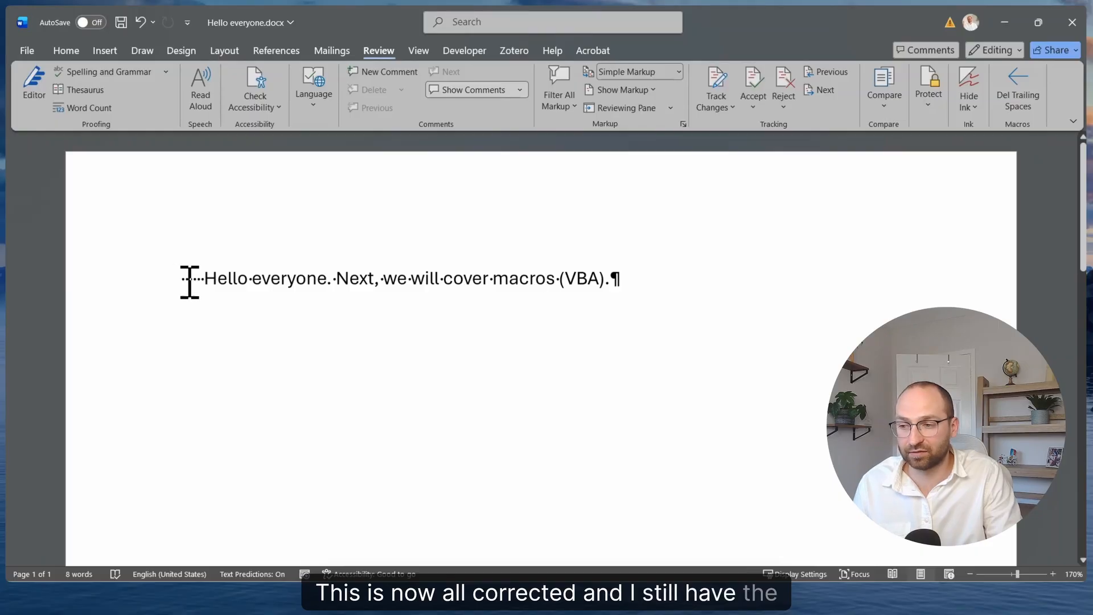
left_click_drag(183, 281, 208, 283)
left_click(208, 282)
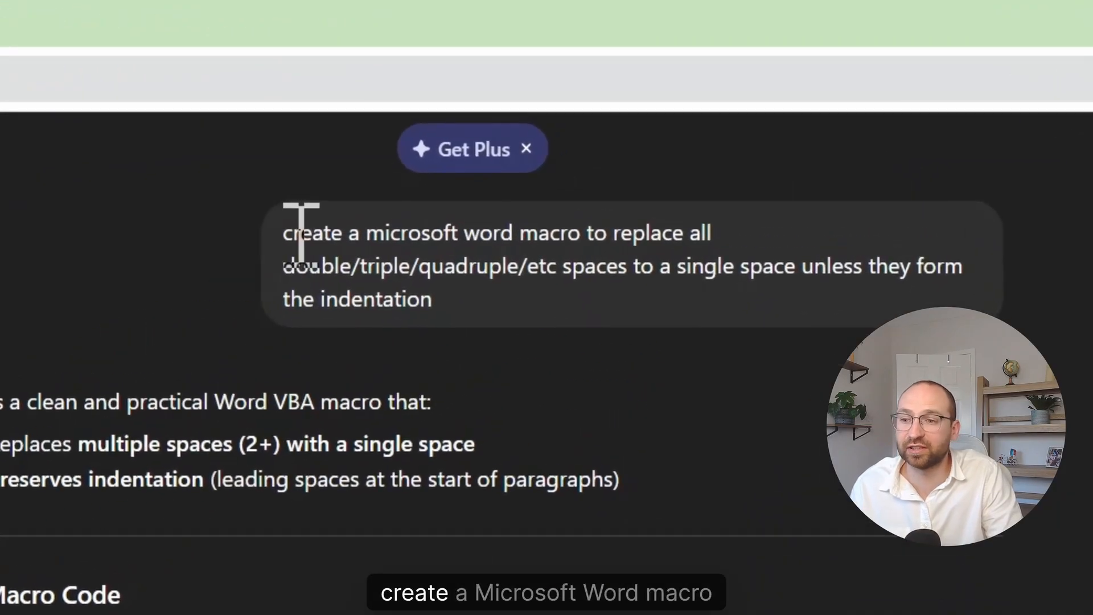
In ChatGPT, review the prompt requesting a Word macro for collapsing multiple spaces and read through the generated VBA code
left_click_drag(547, 128, 703, 134)
left_click_drag(593, 247, 611, 248)
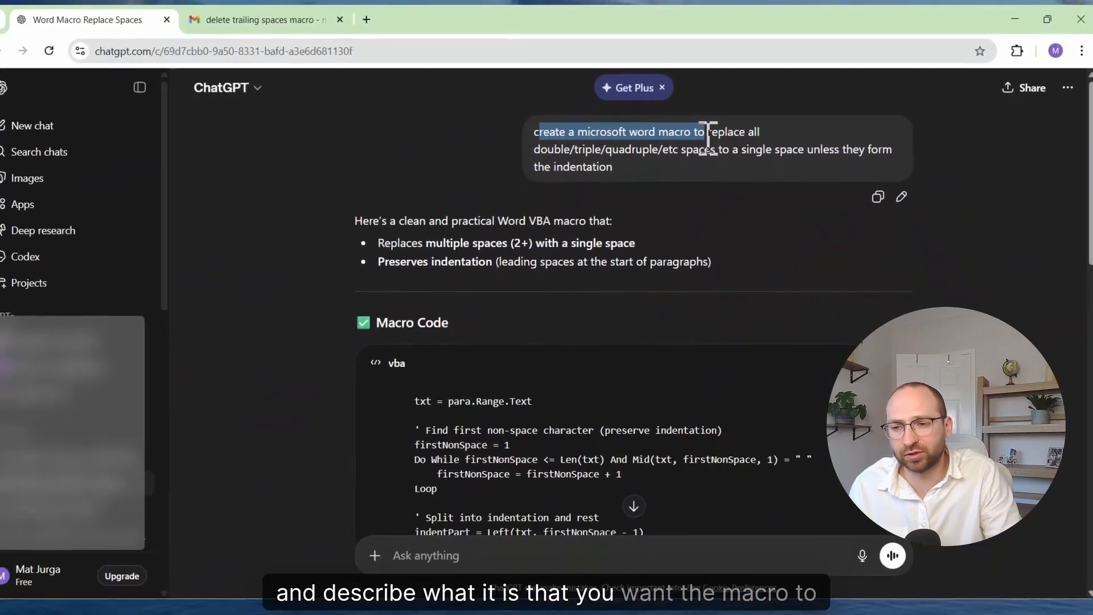
left_click_drag(711, 145, 695, 158)
left_click(697, 154)
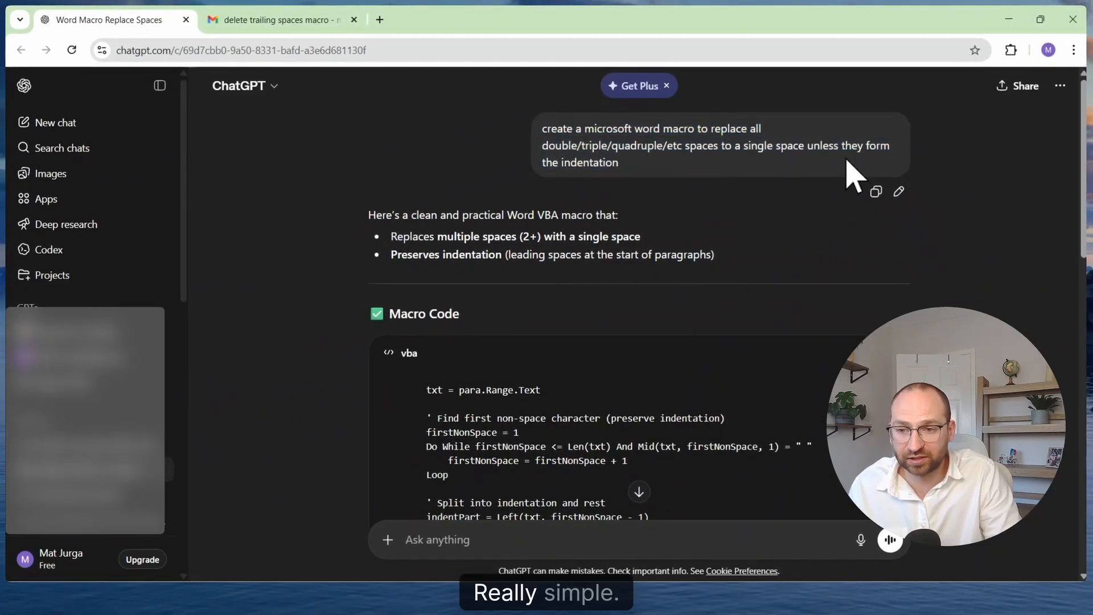
scroll(1081, 190, "down", 2)
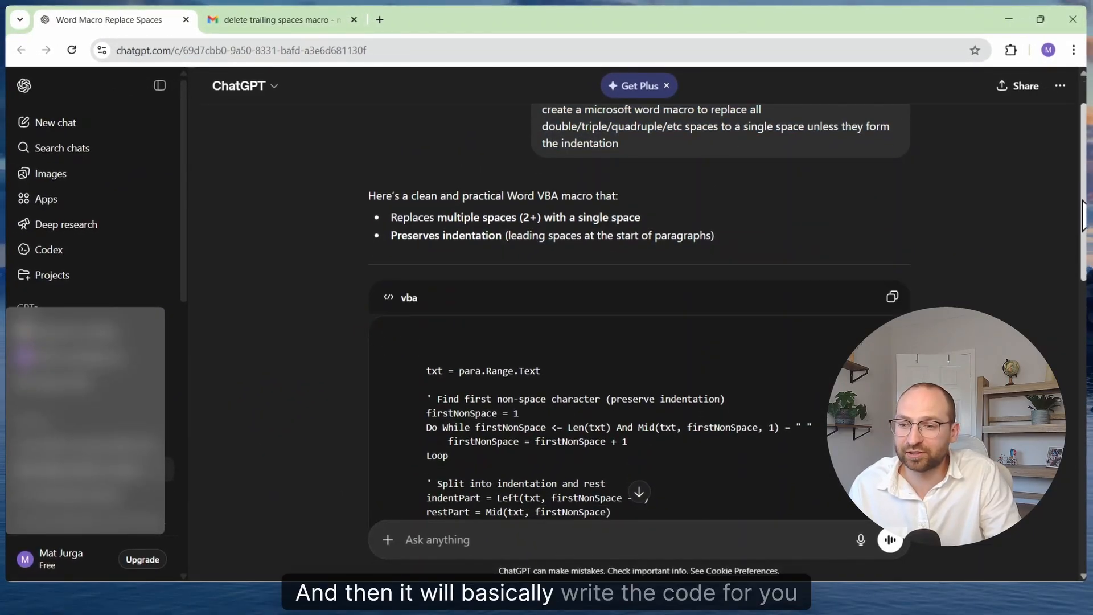
left_click_drag(1082, 209, 1081, 465)
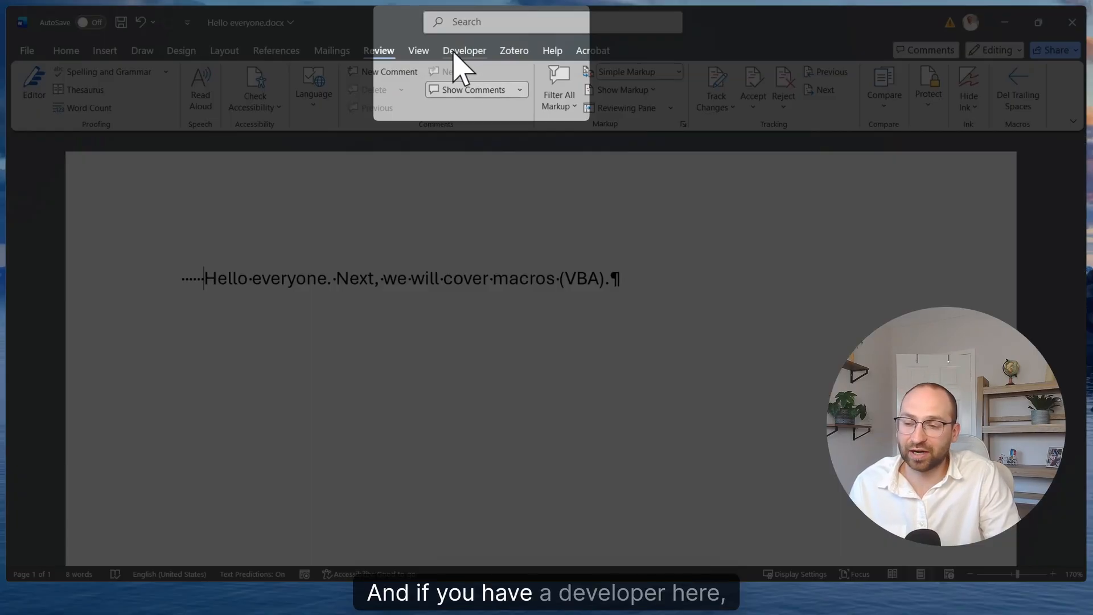
Switch to Word, search its commands for "visual" and open the Visual Basic Editor
left_click(472, 55)
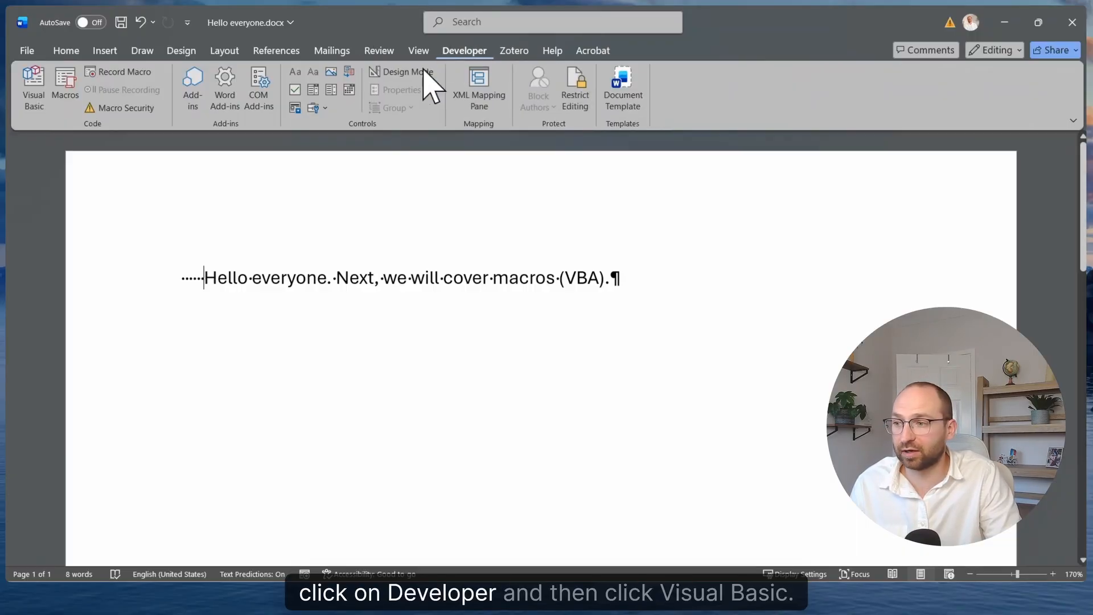
left_click(508, 22)
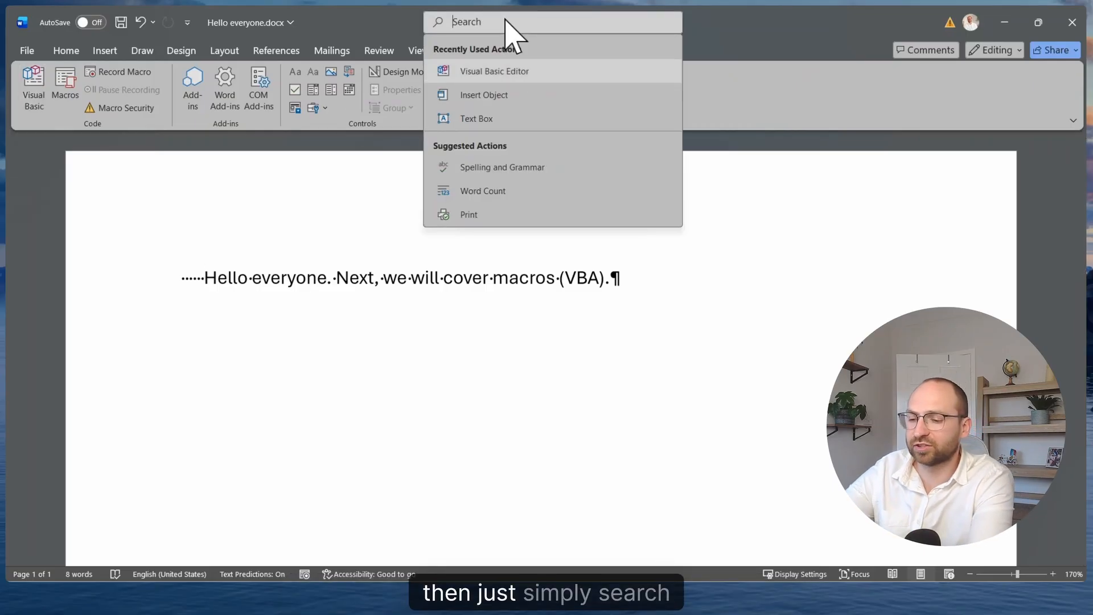
type("visual")
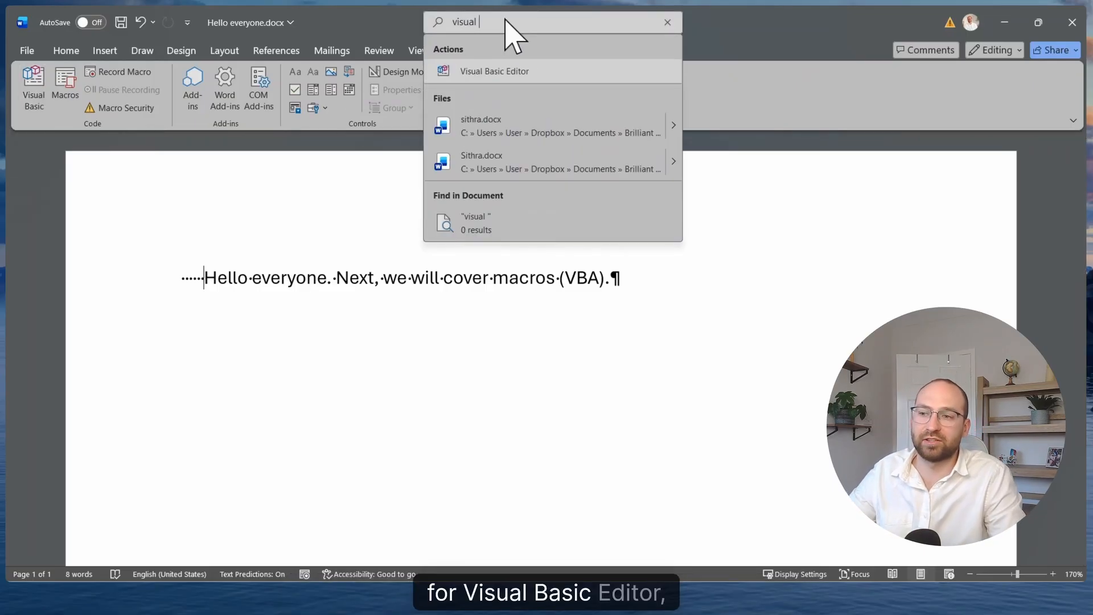
left_click(538, 68)
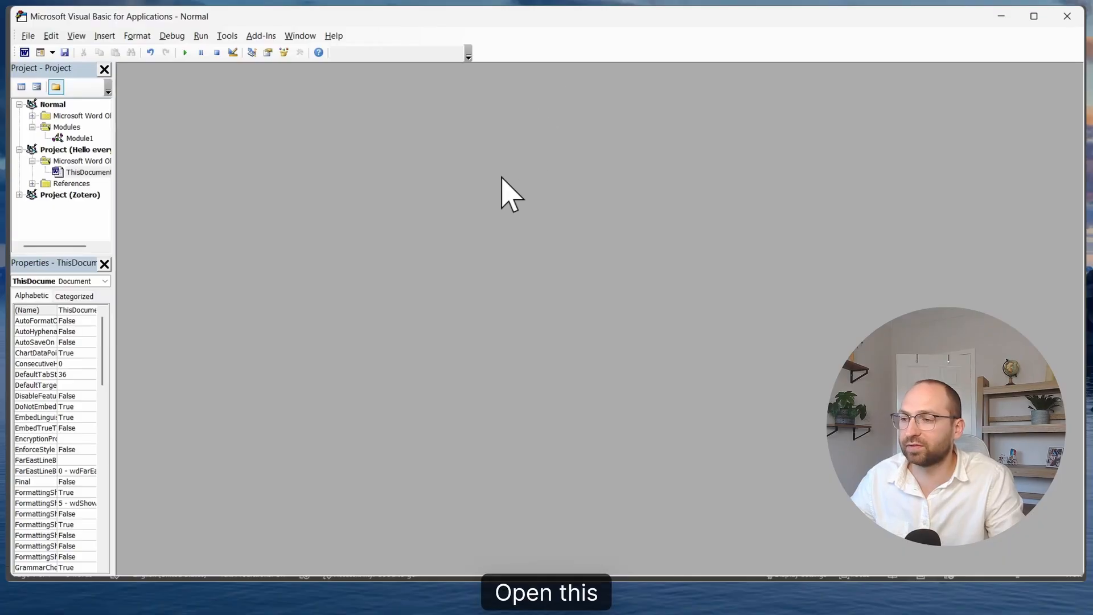
Collapse and re-expand the Normal project, and widen the project pane to show the full item names
left_click(18, 104)
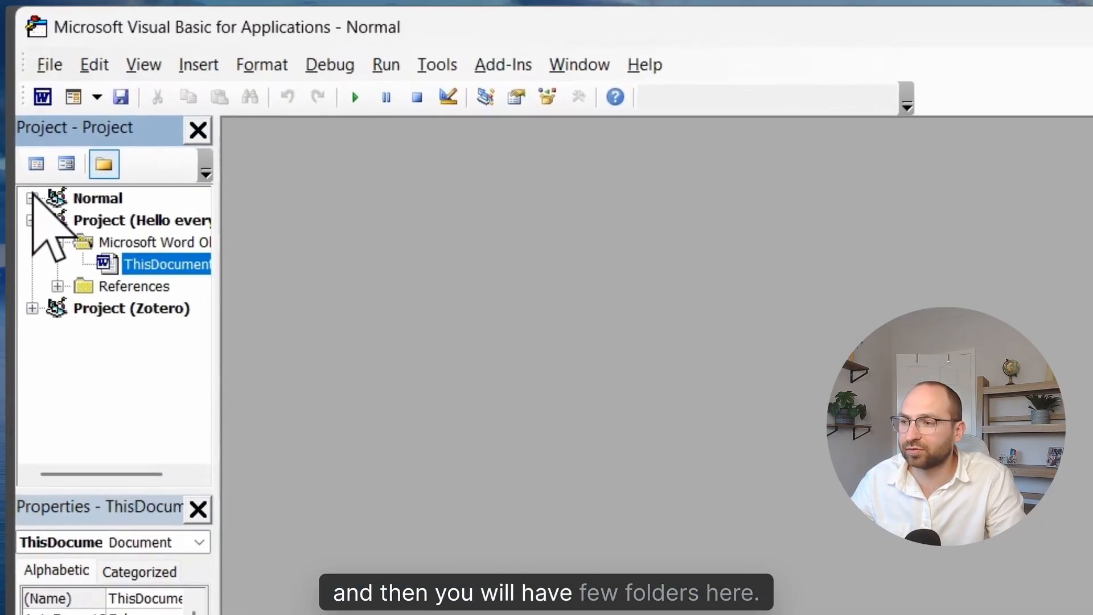
left_click(32, 203)
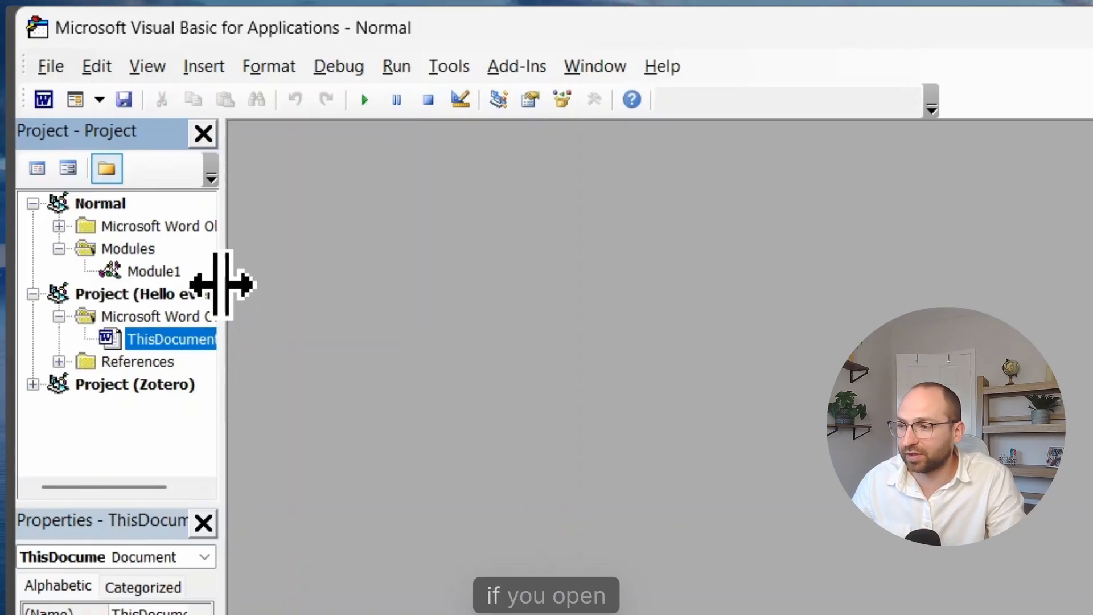
left_click_drag(221, 281, 421, 282)
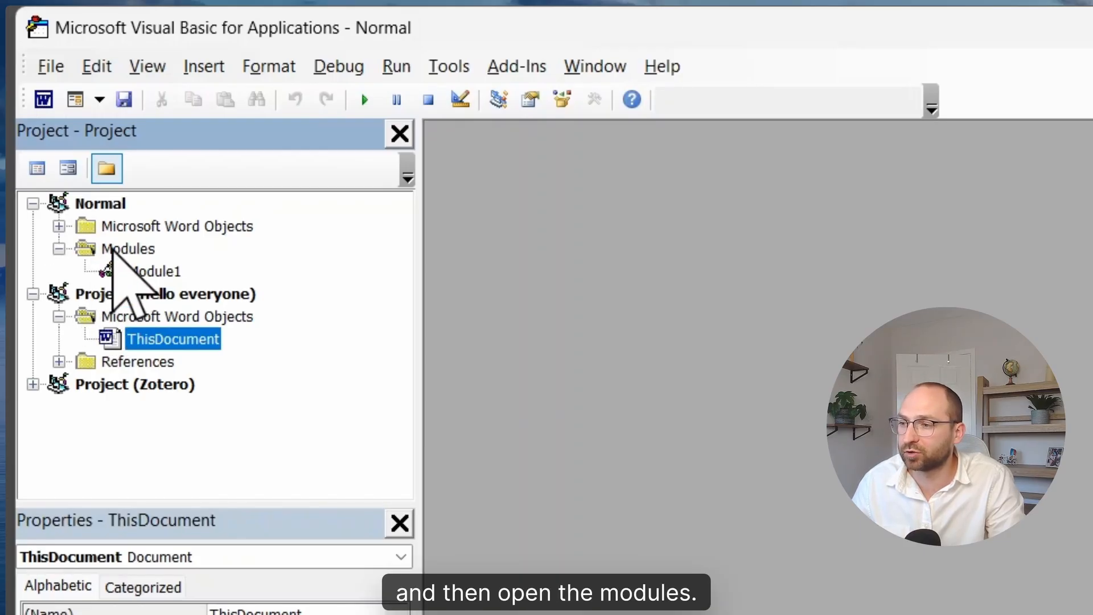
Insert a new code module into the Normal project
right_click(112, 250)
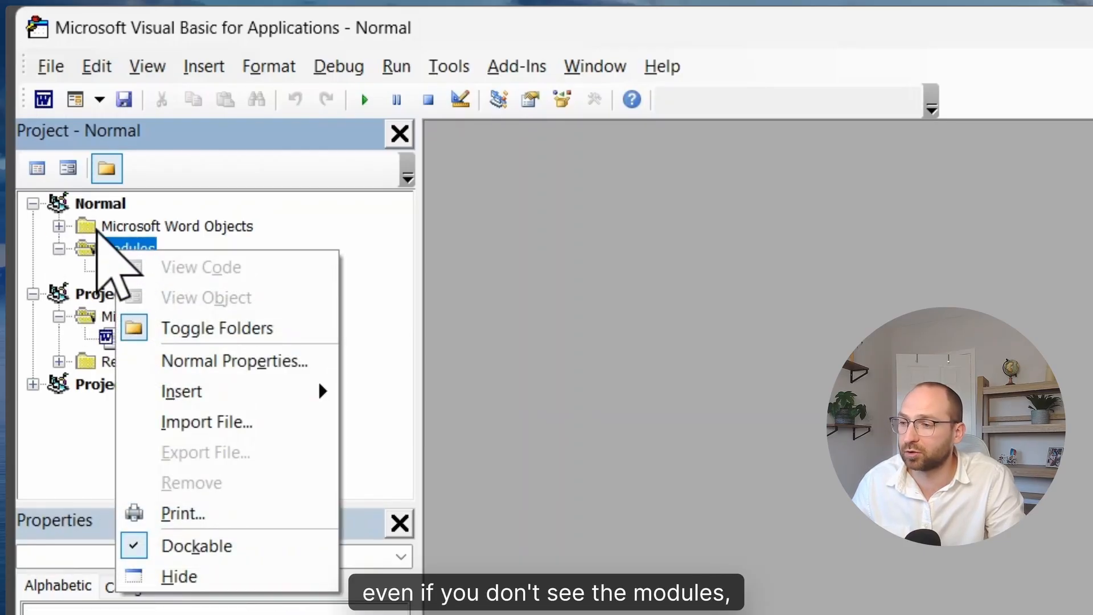
right_click(95, 222)
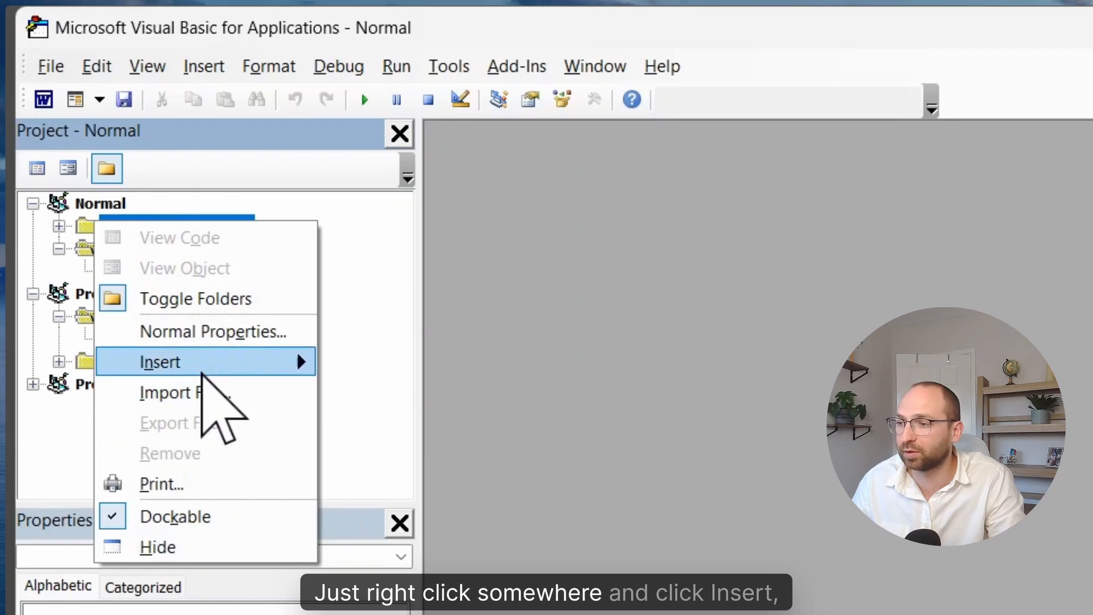
mouse_move(202, 373)
left_click(439, 391)
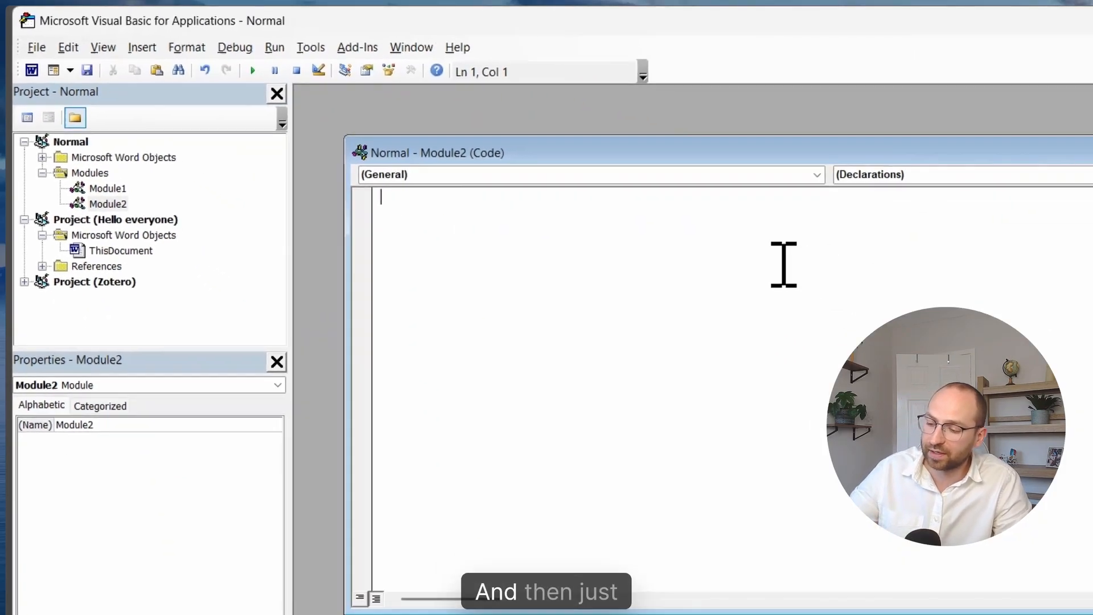
Paste the CollapseSpaces_KeepIndent_Document macro code into the new module, then close the code window and the editor
key("ctrl+v")
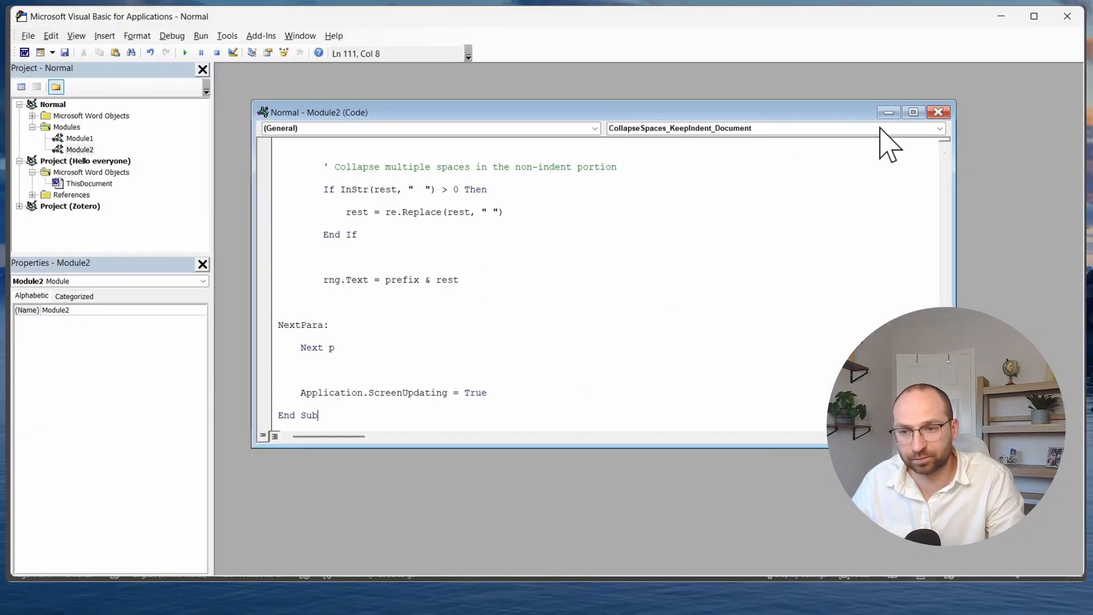
left_click(938, 113)
left_click(1066, 17)
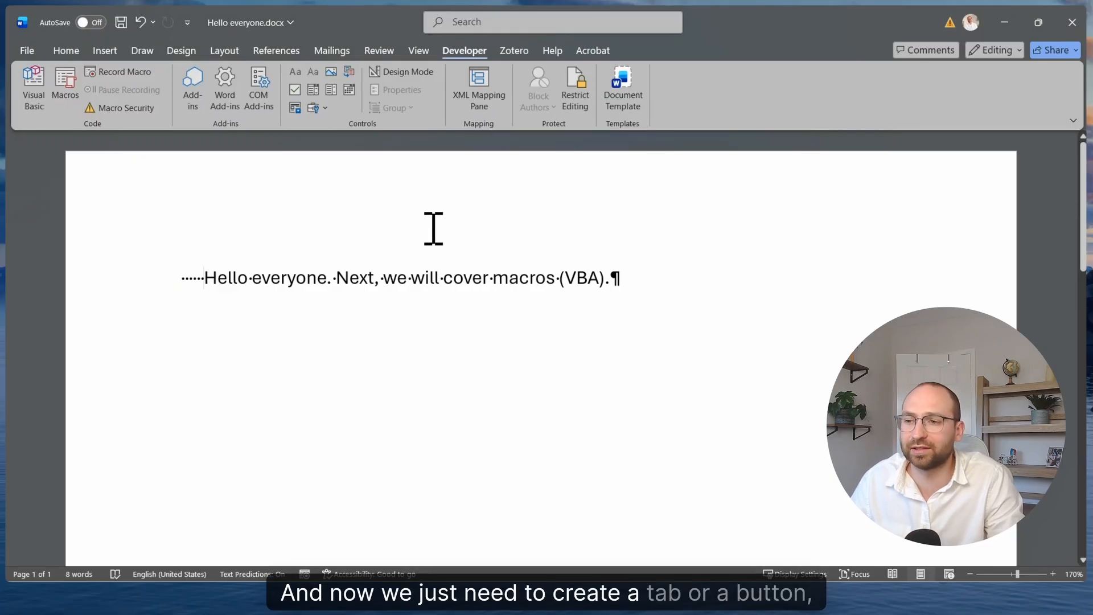
Open Word's ribbon customization options, list the available macros and select the CollapseSpaces macro from Normal.Module2
left_click(26, 51)
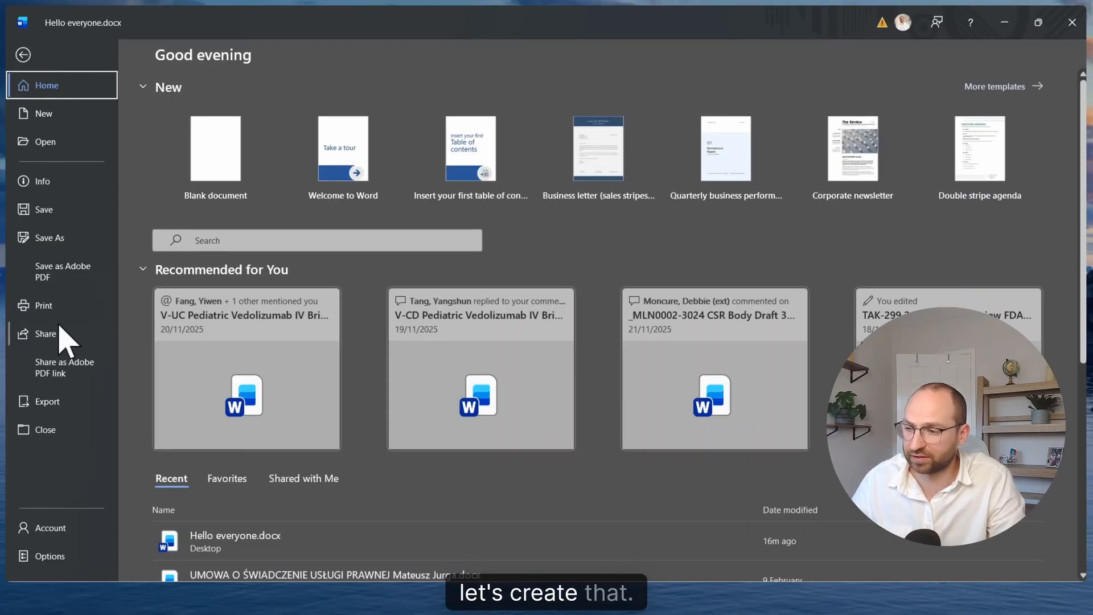
left_click(60, 558)
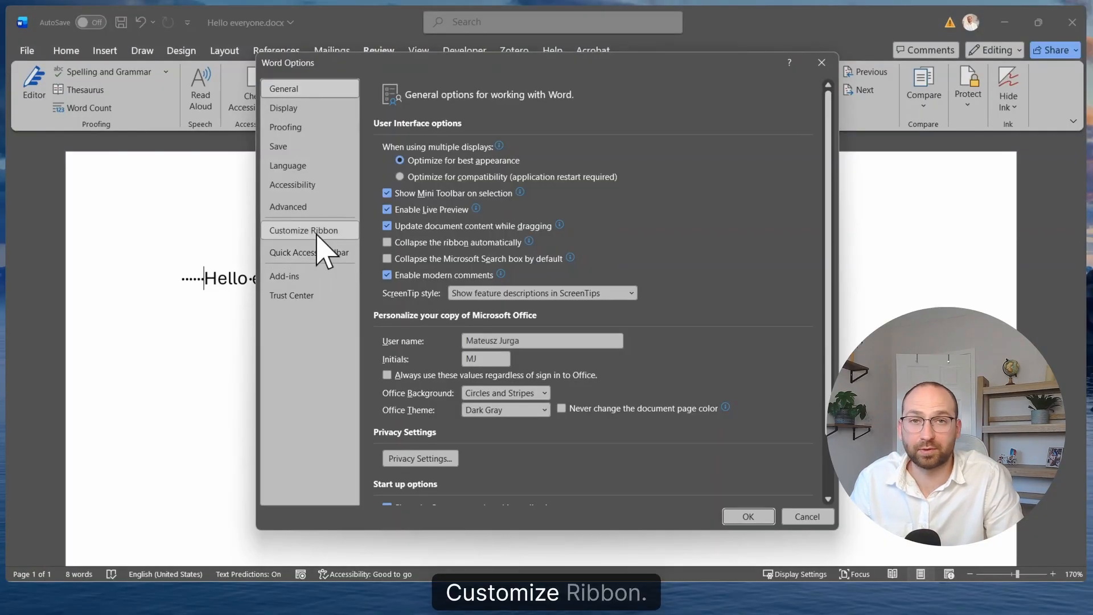
left_click(316, 232)
left_click(450, 134)
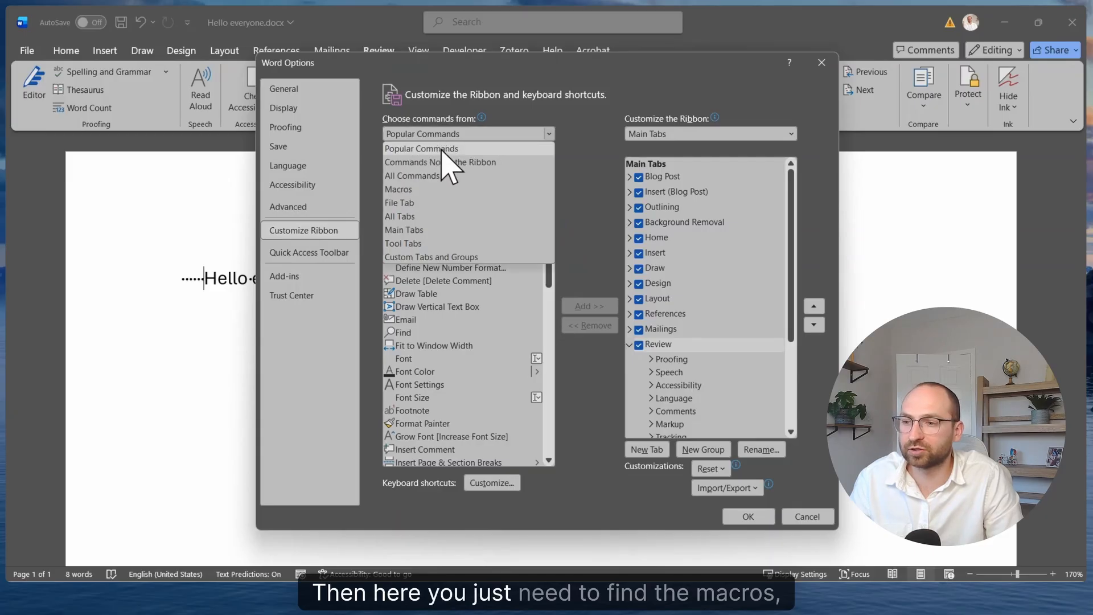
left_click(431, 190)
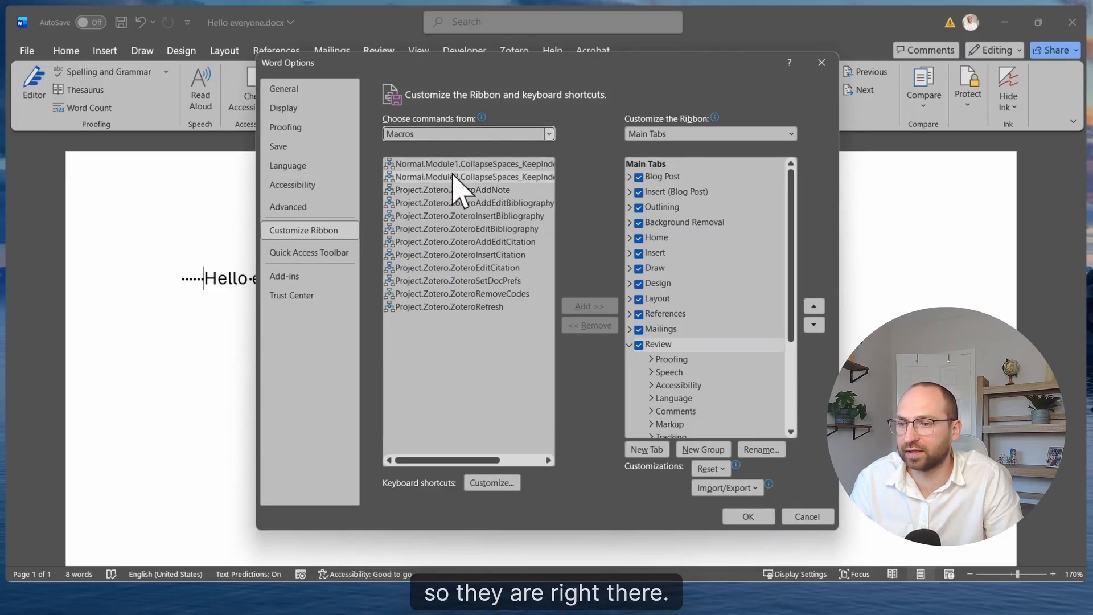
left_click(471, 176)
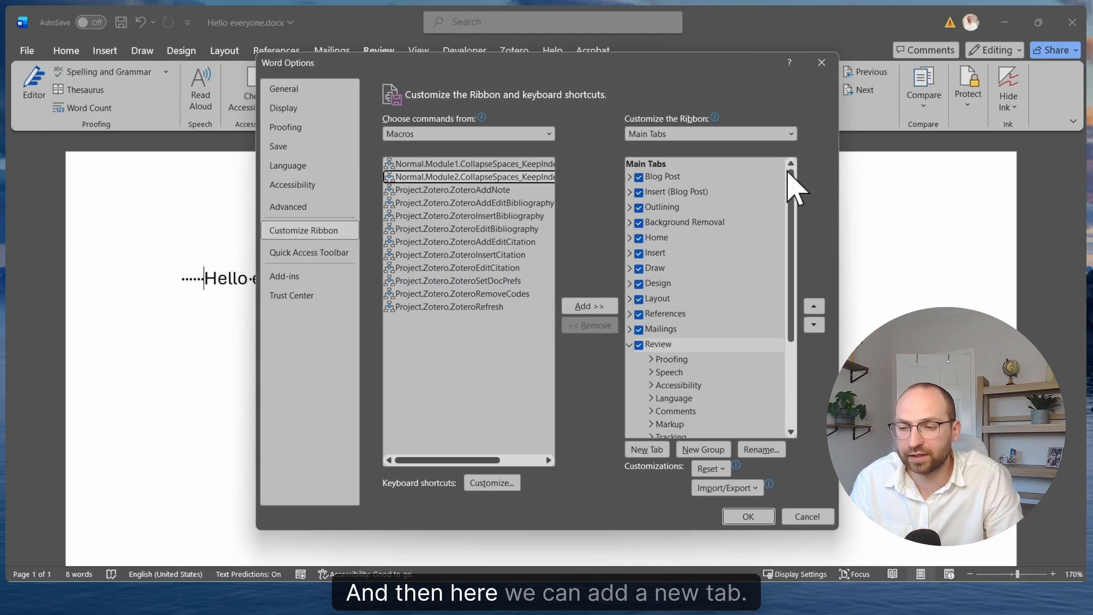
Create a custom group within the Review tab's ribbon entries and rename it Macros
left_click_drag(796, 266, 792, 336)
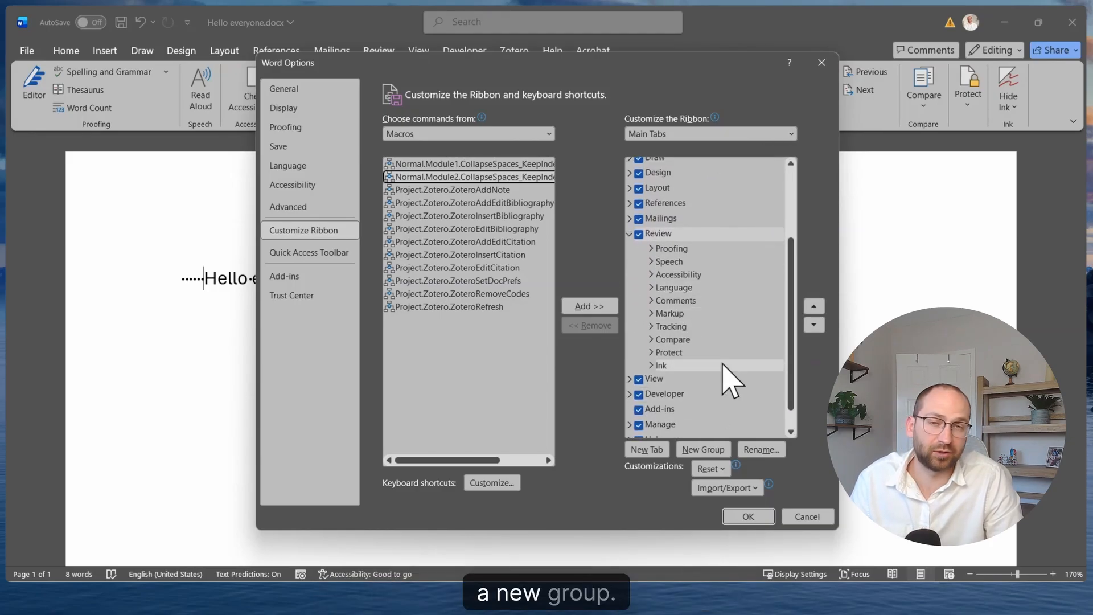
left_click(659, 234)
left_click(702, 449)
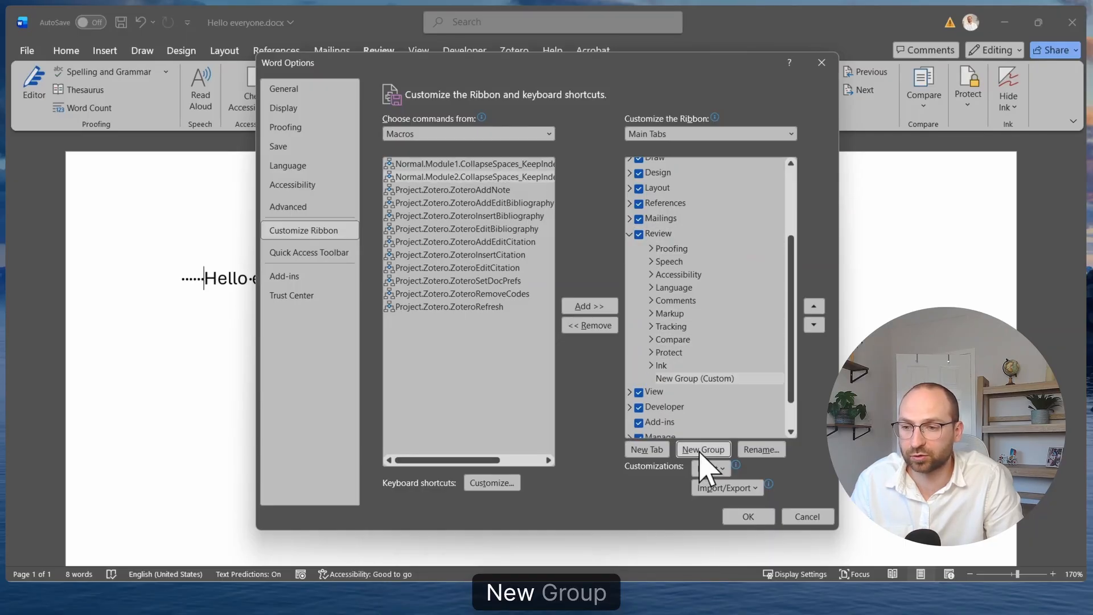
left_click(690, 379)
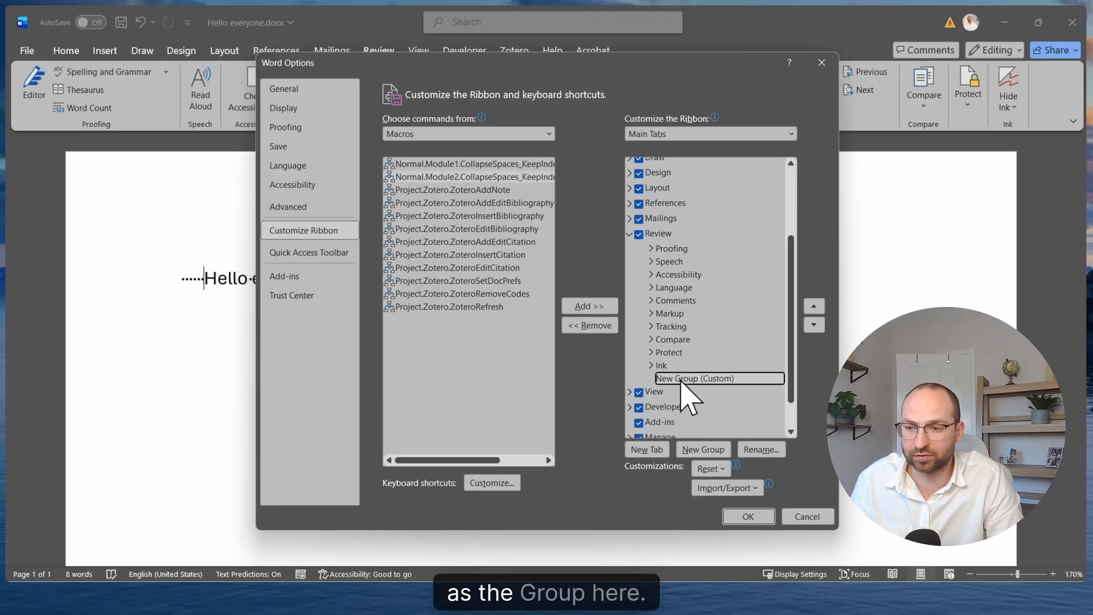
left_click(763, 450)
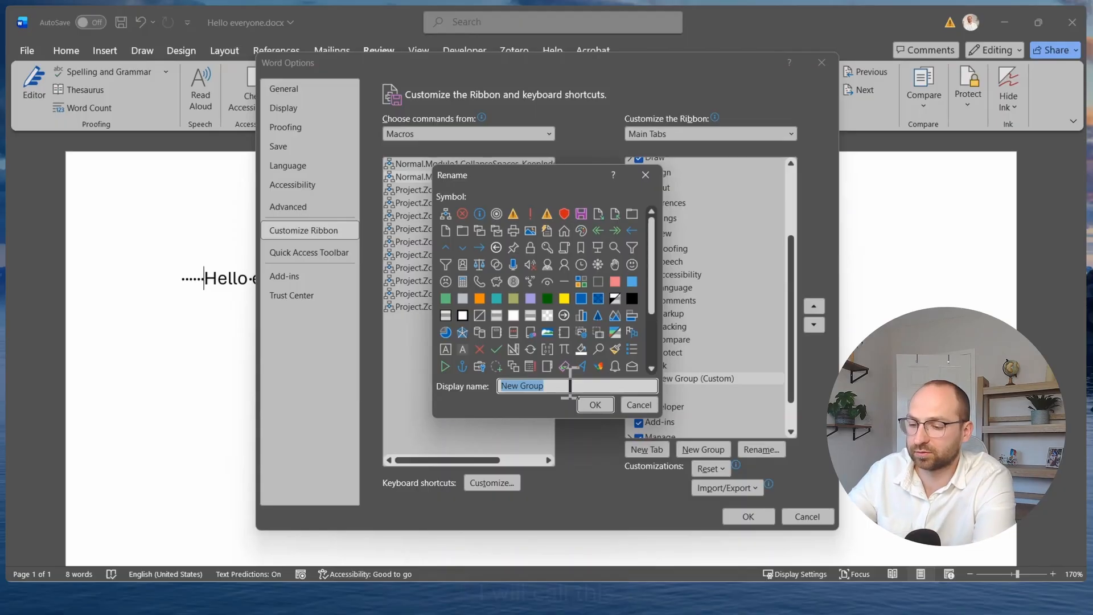
type("Macros")
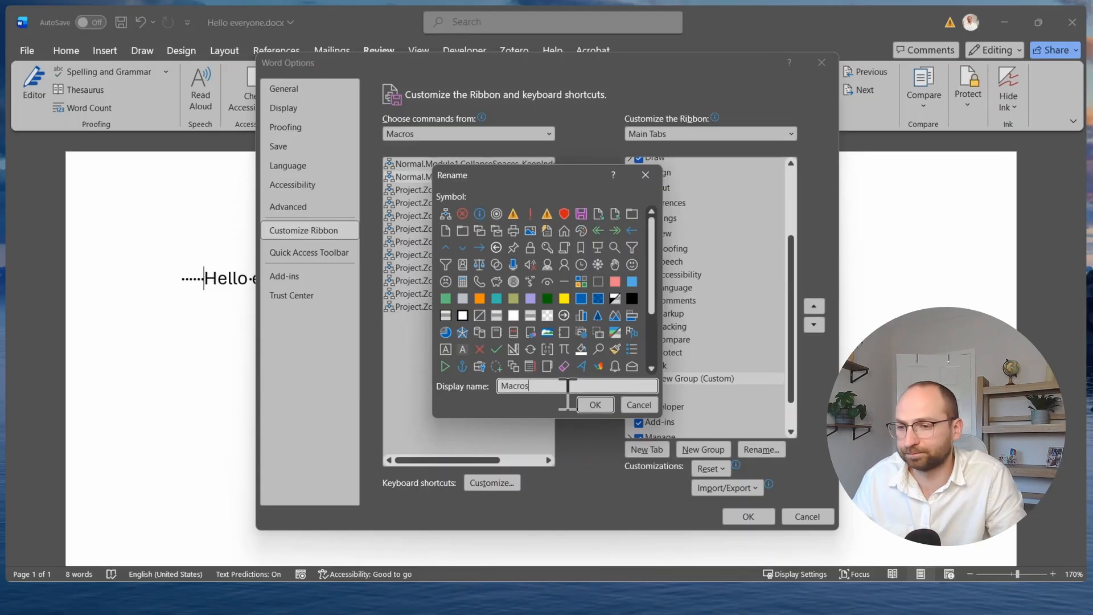
left_click(594, 404)
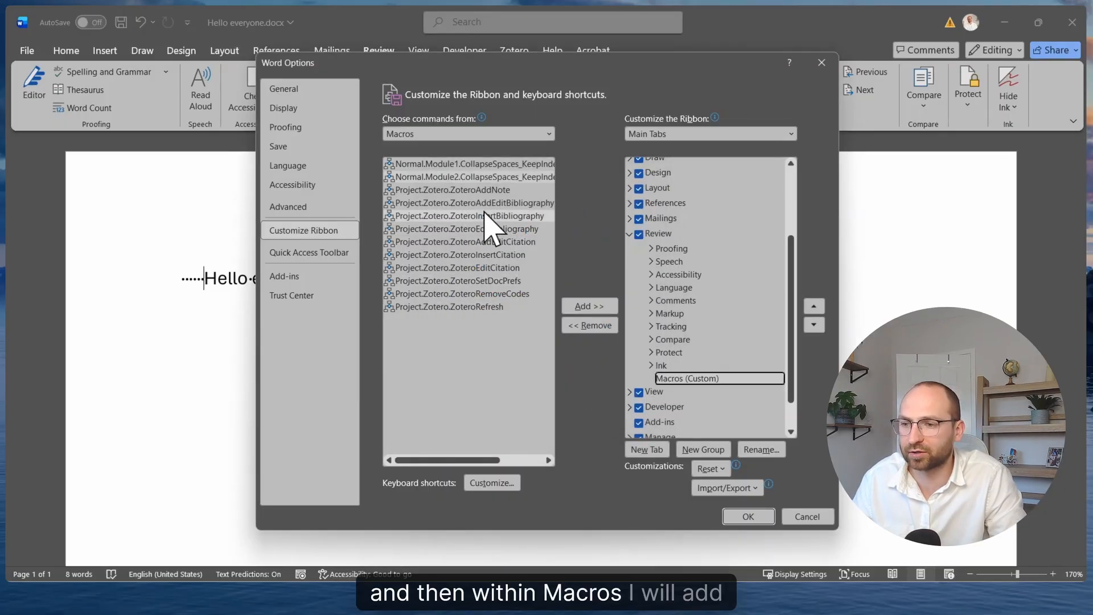
Add the Normal.Module2 CollapseSpaces macro to the custom Macros group, rename it Del Trailing Spaces with a left-arrow symbol, and apply the ribbon customization
left_click(454, 177)
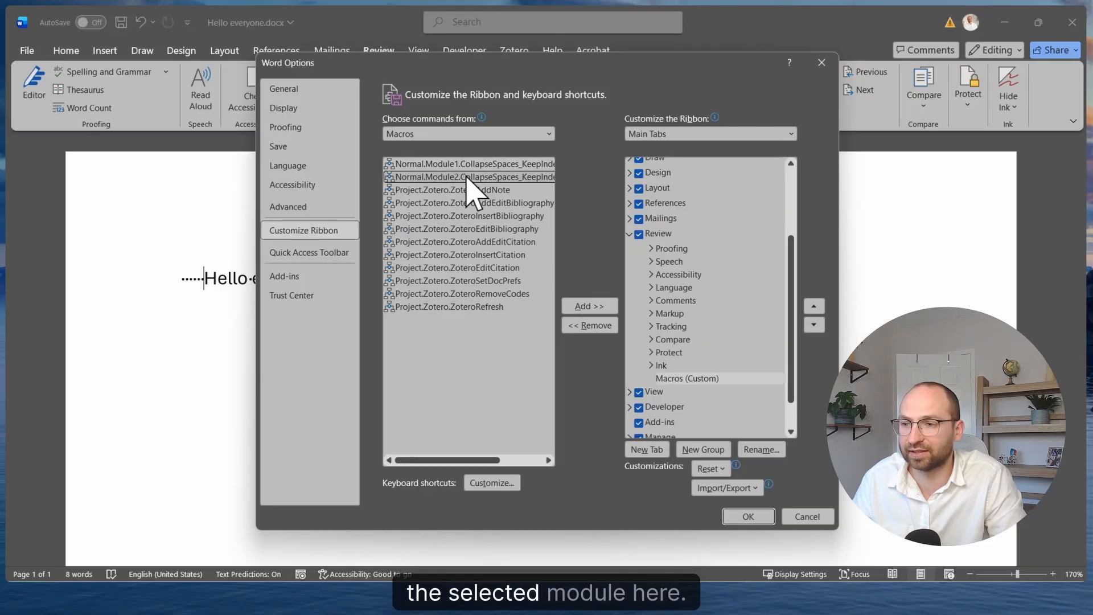
left_click(574, 307)
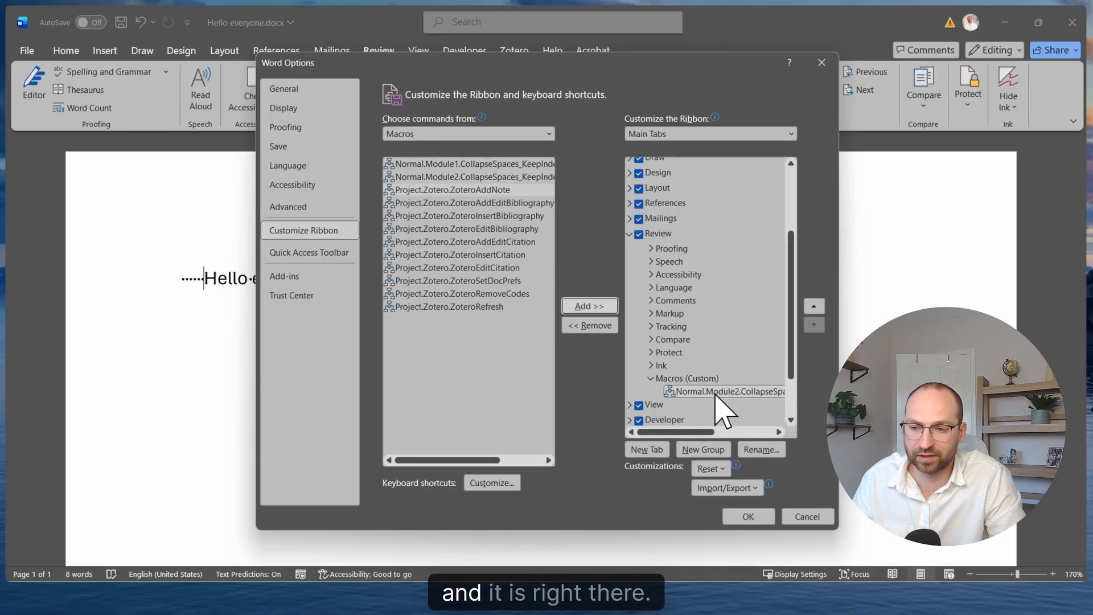
left_click(753, 451)
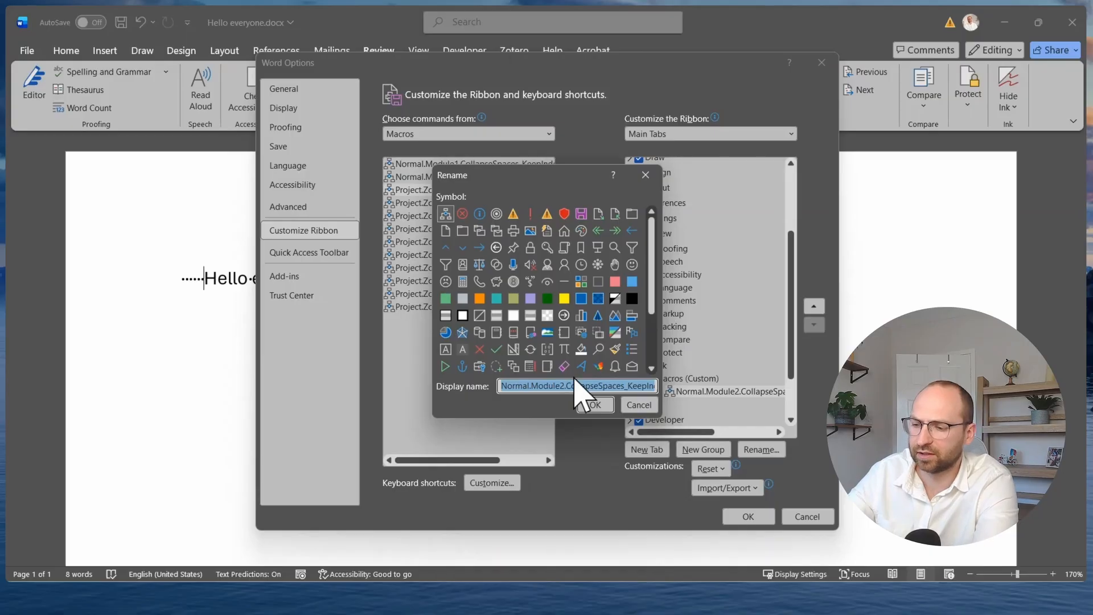
type("Del Trailing Spaces")
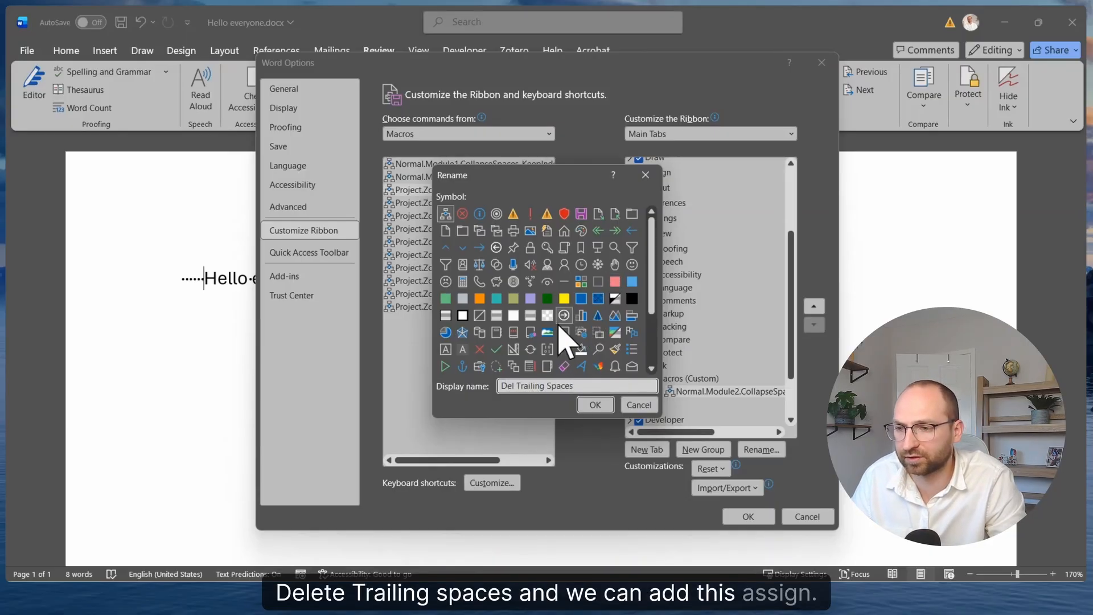
left_click(596, 405)
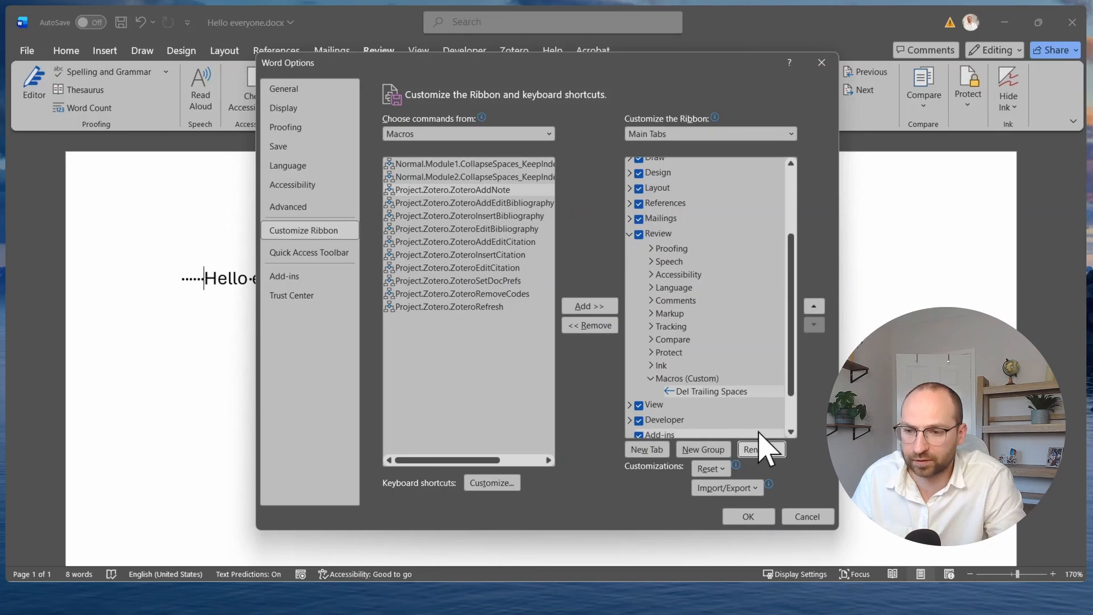
left_click(742, 518)
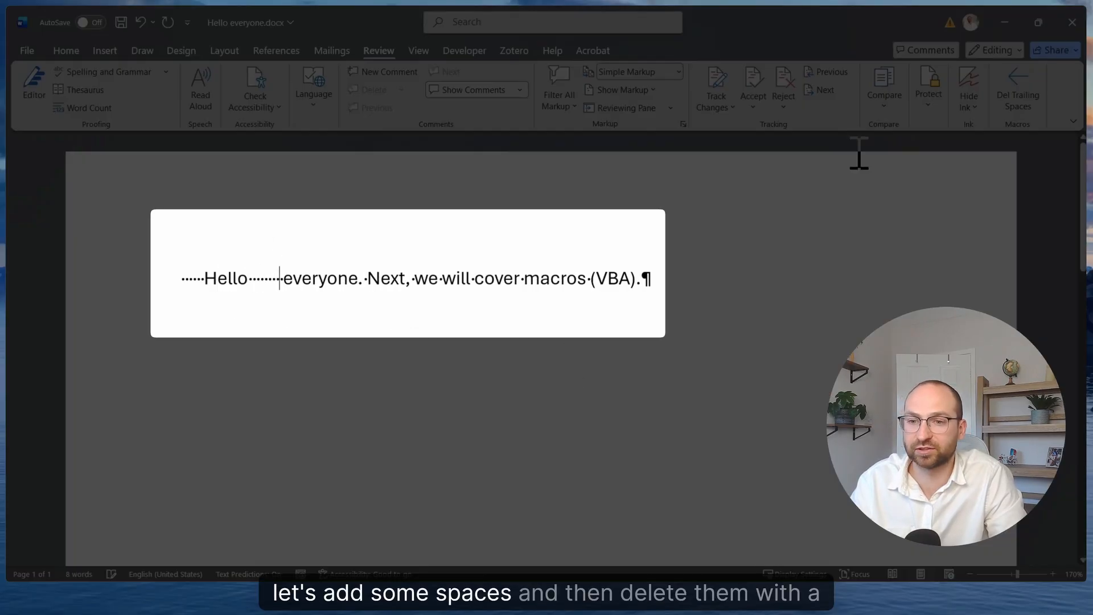
Run the Del Trailing Spaces macro to collapse the extra spaces between "Hello" and "everyone"
left_click(1019, 101)
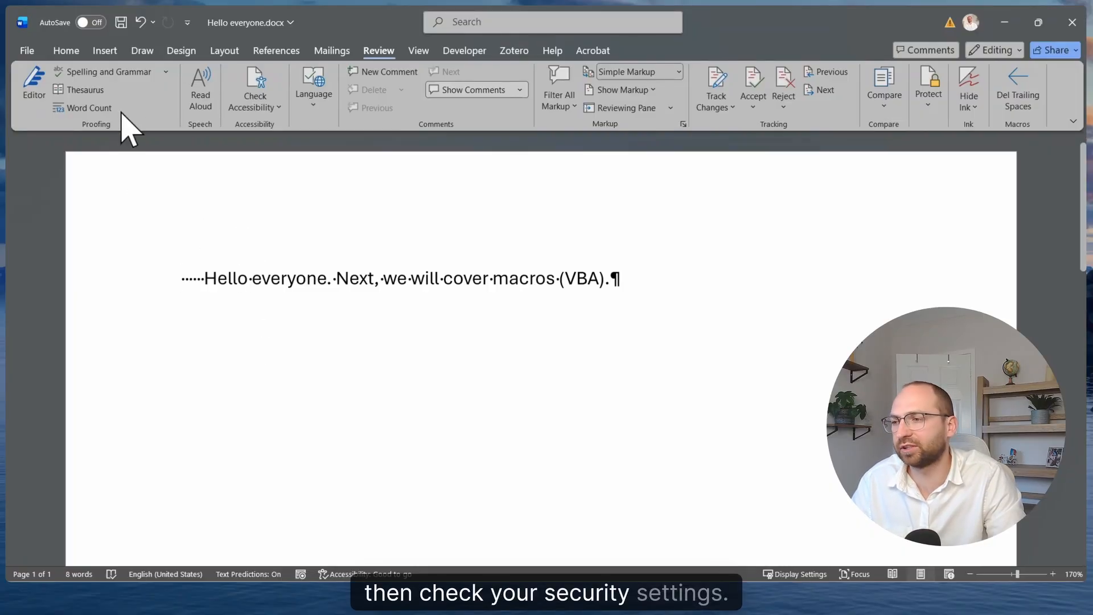
Check the macro security and developer macro settings in Word's Trust Center, then accept them and close the options
left_click(26, 52)
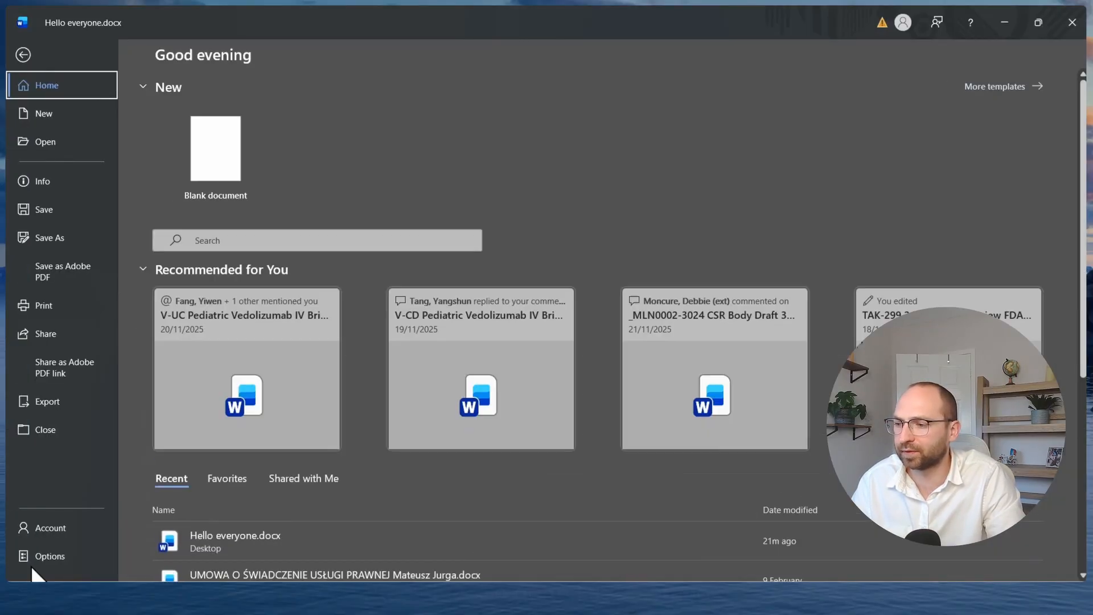
left_click(31, 565)
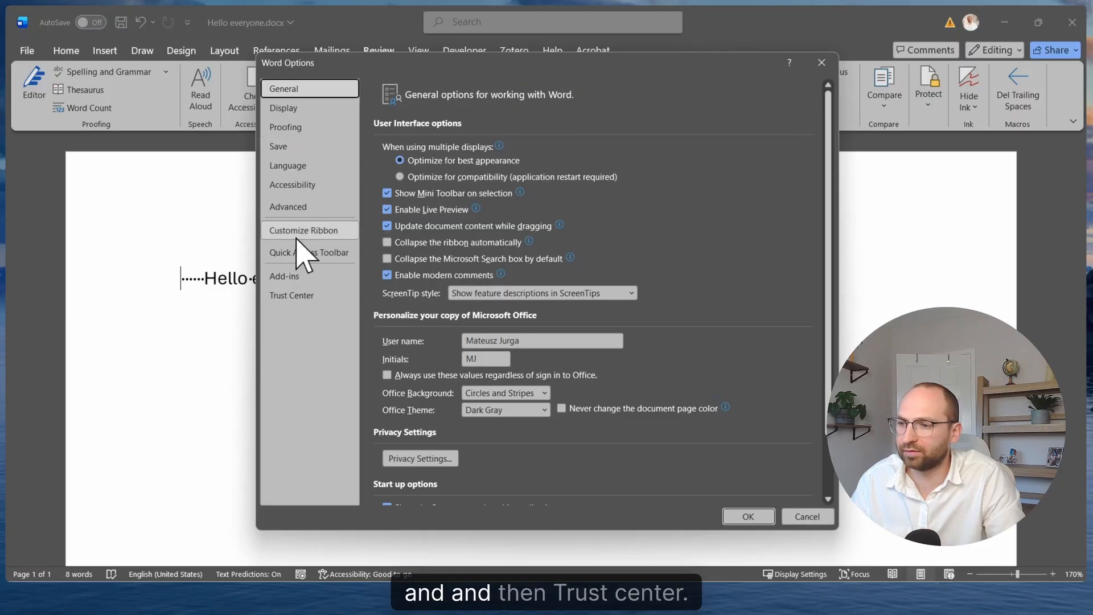
left_click(296, 295)
left_click(793, 229)
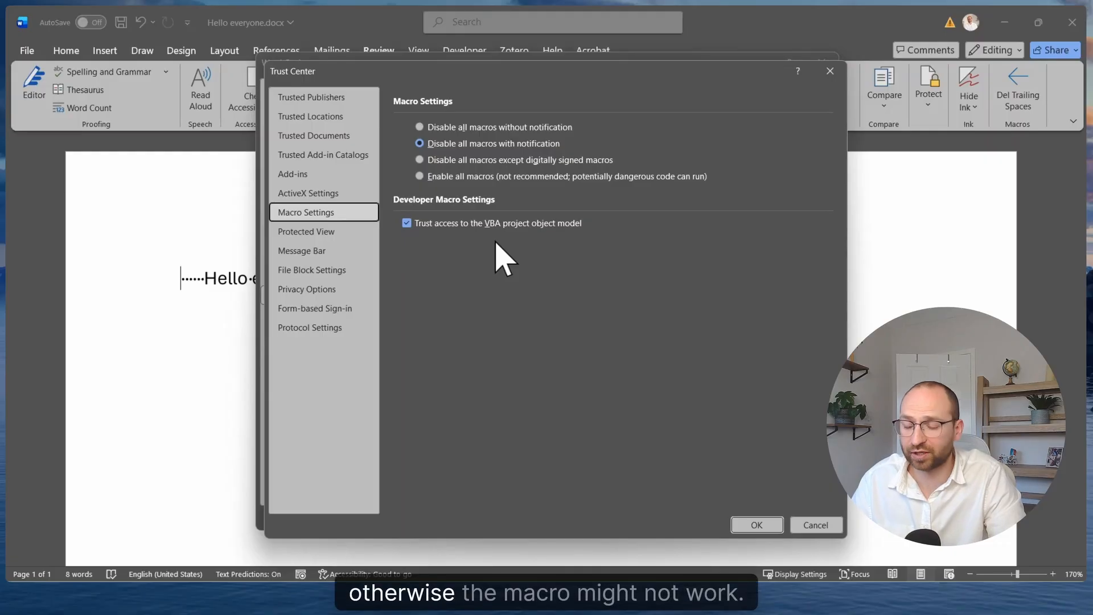
left_click(757, 524)
left_click(753, 515)
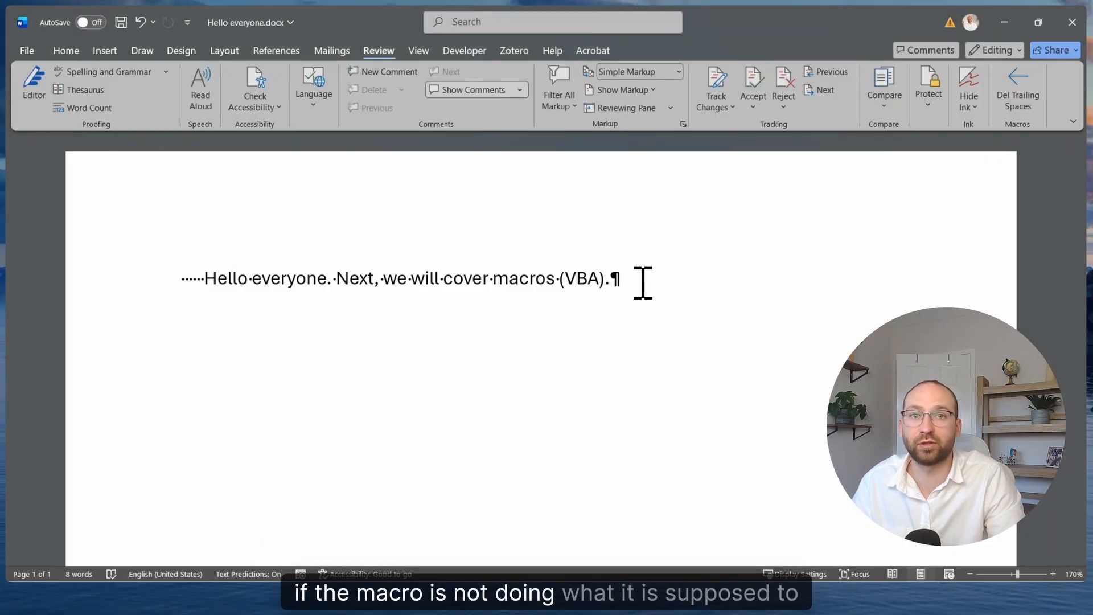